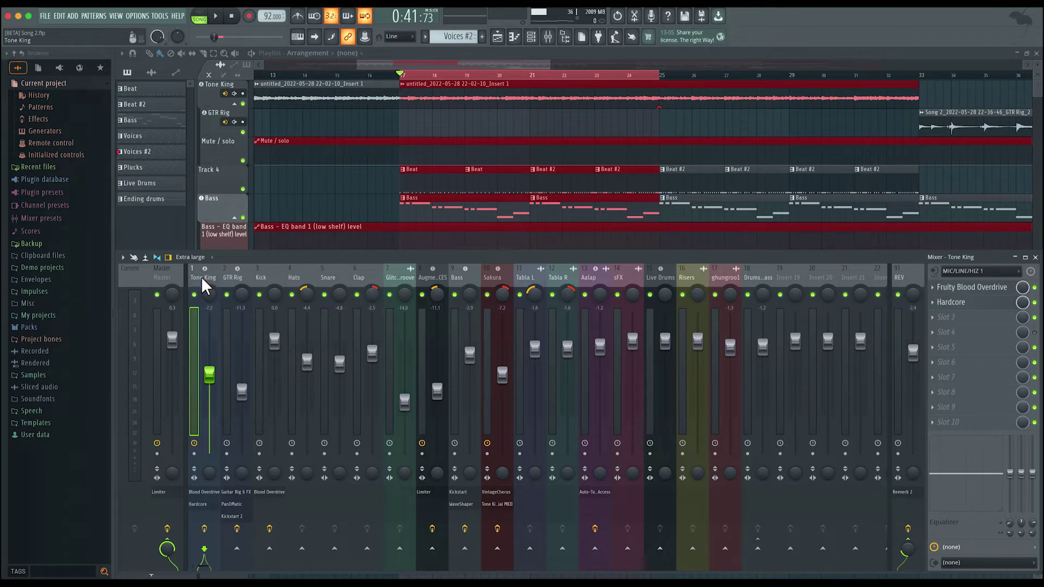
Solo the Tone King mixer track and play the looped section
right_click(194, 294)
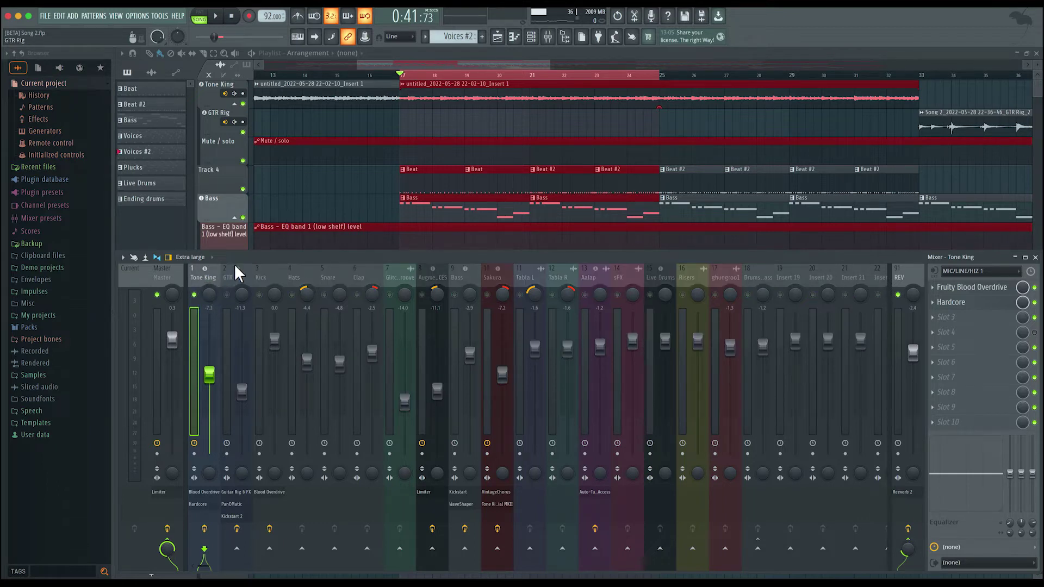
key("space")
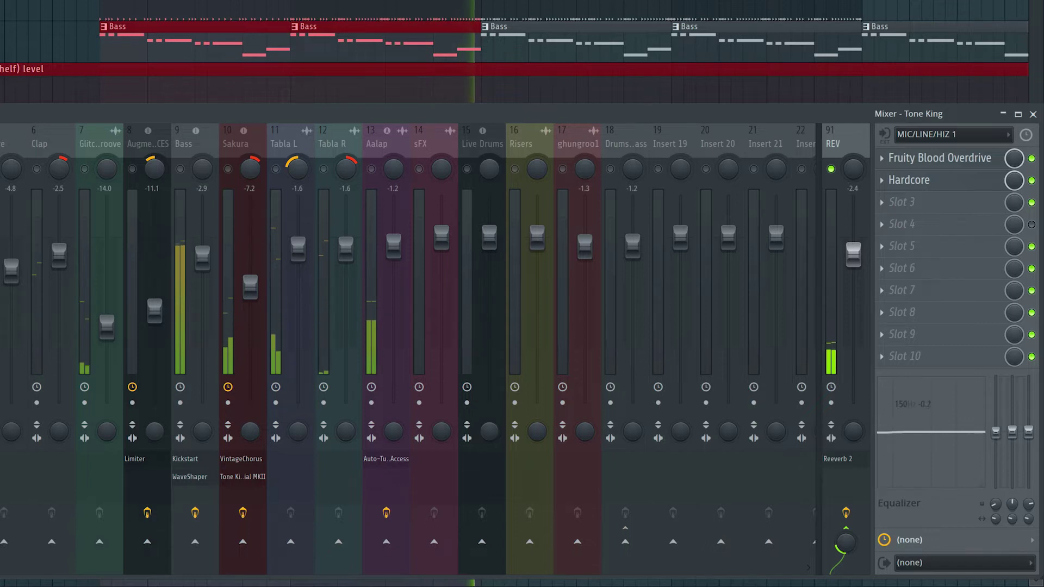
Try the Tone King track's built-in mixer equalizer with an 18 dB low-shelf cut and a 4.9 dB mid boost at 990 Hz
left_click_drag(996, 432, 996, 486)
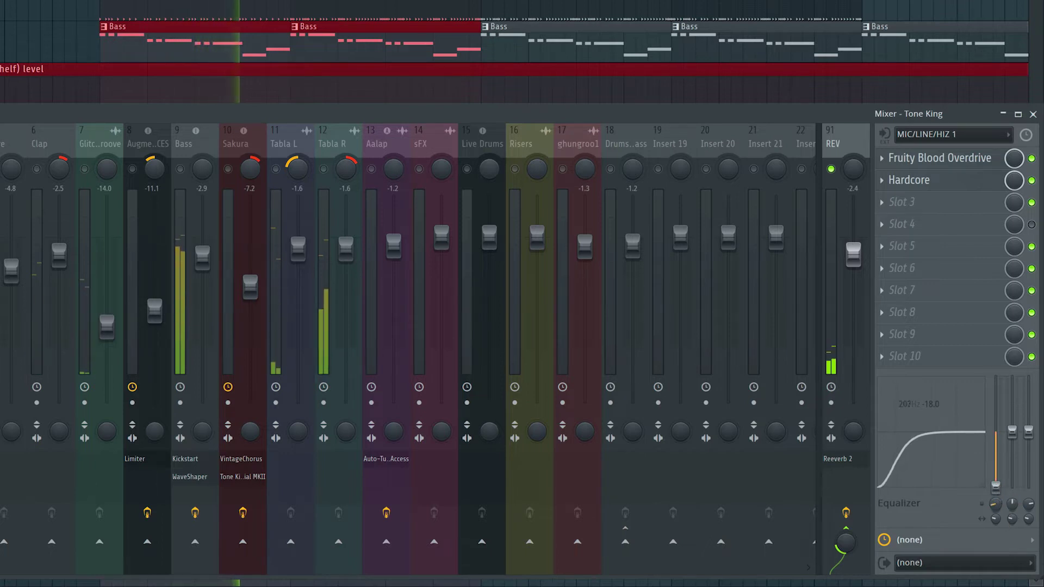
left_click_drag(995, 505, 1012, 416)
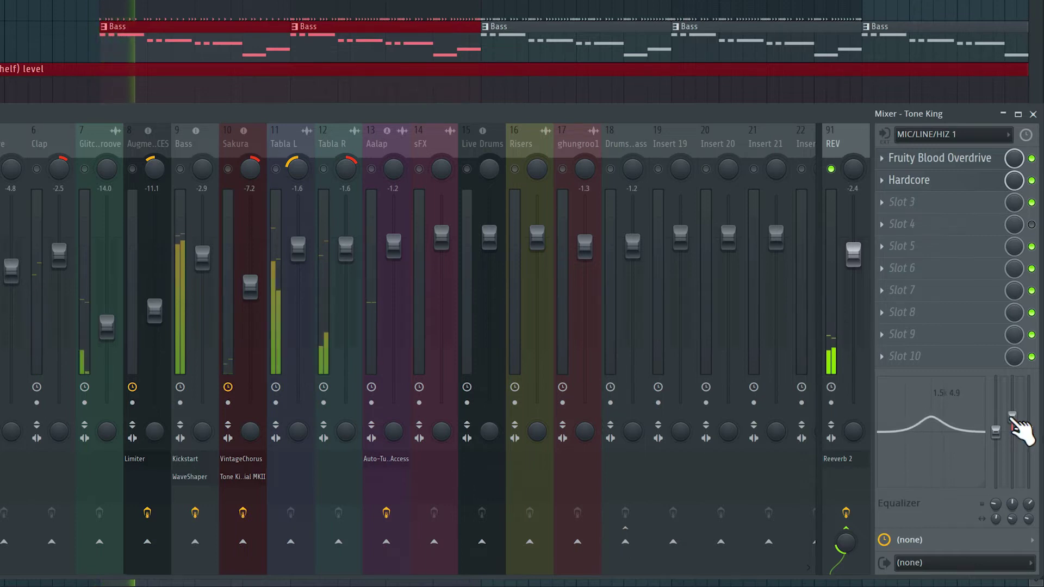
left_click_drag(1012, 503, 1012, 495)
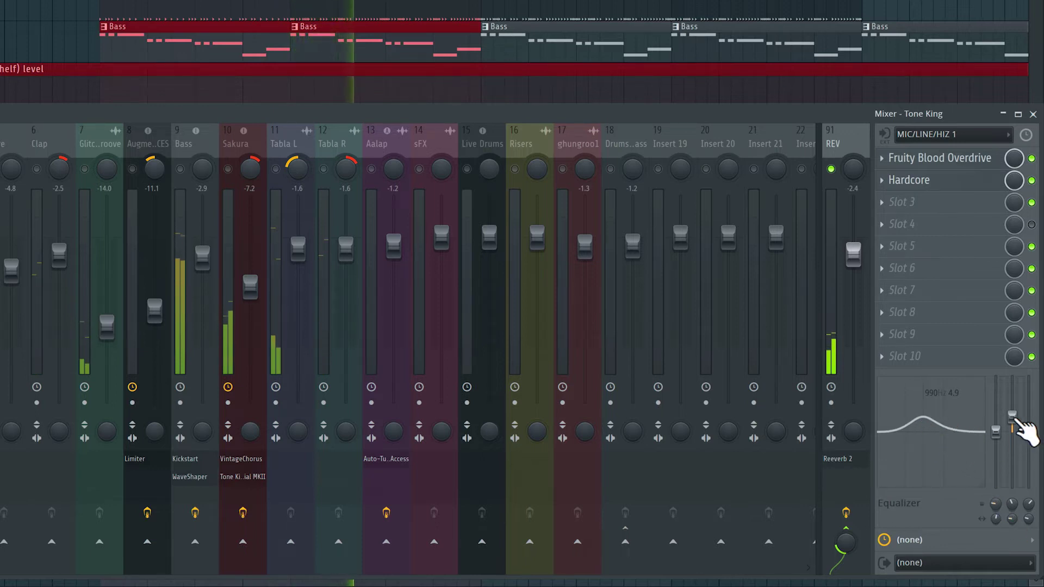
mouse_move(1013, 416)
left_mouse_down()
mouse_move(1012, 460)
mouse_move(1012, 431)
left_mouse_up()
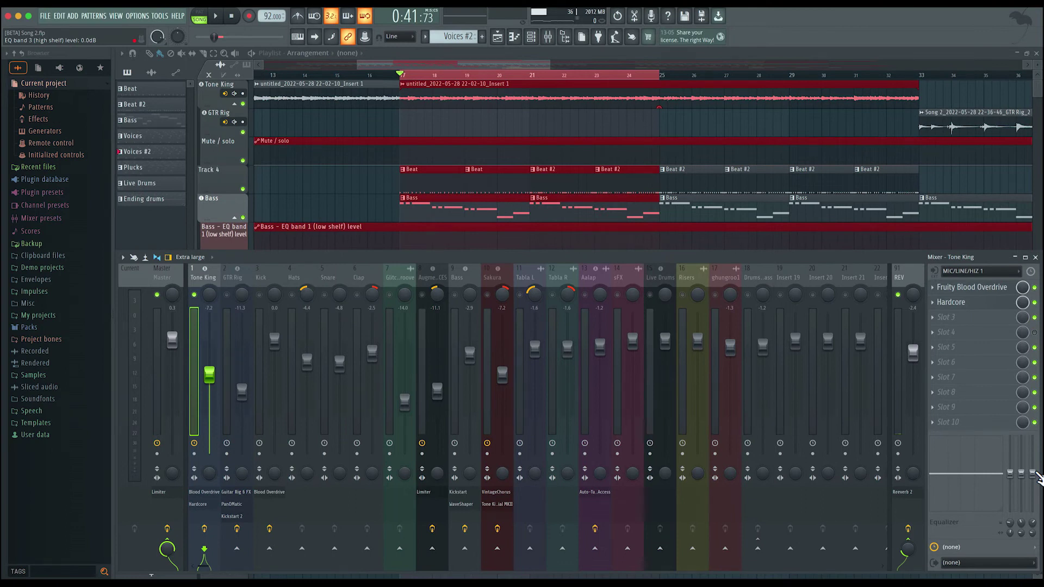
Add Fruity Parametric EQ 2 to the Tone King track's third effect slot and enlarge its window
left_click(953, 317)
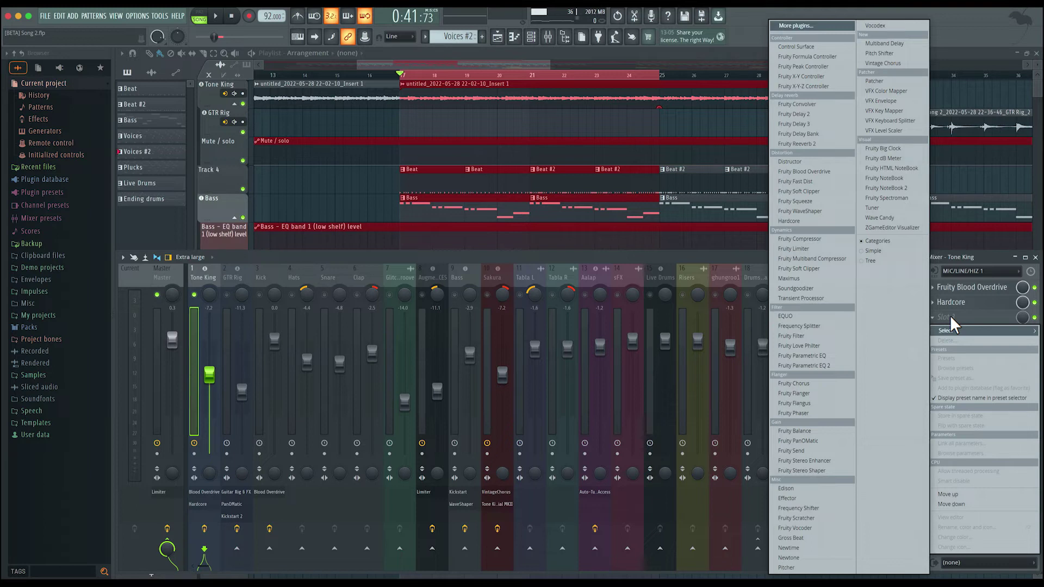
left_click(824, 366)
left_click_drag(335, 106, 524, 115)
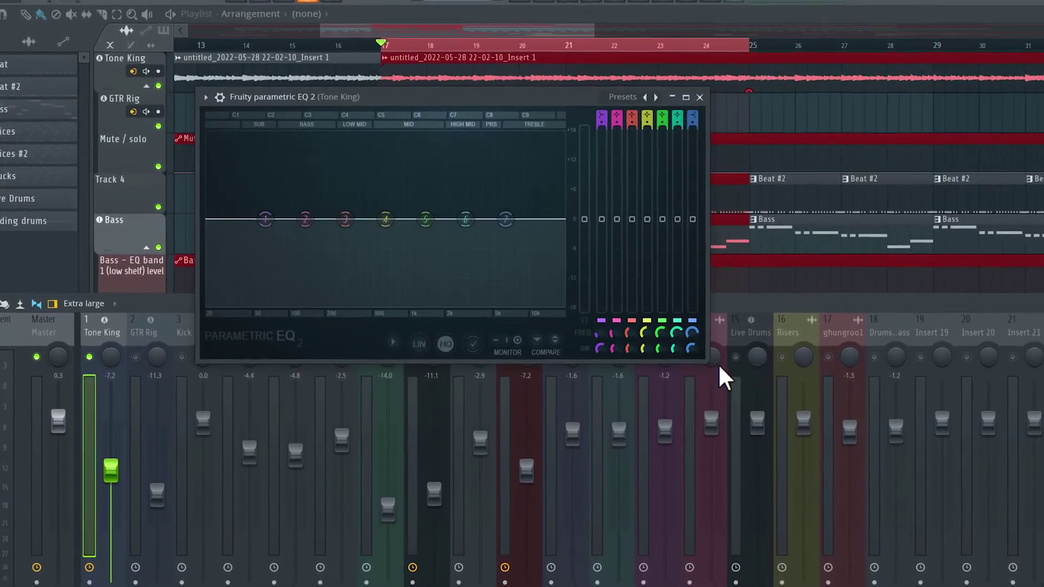
left_click_drag(674, 333, 860, 438)
left_click_drag(937, 489, 938, 491)
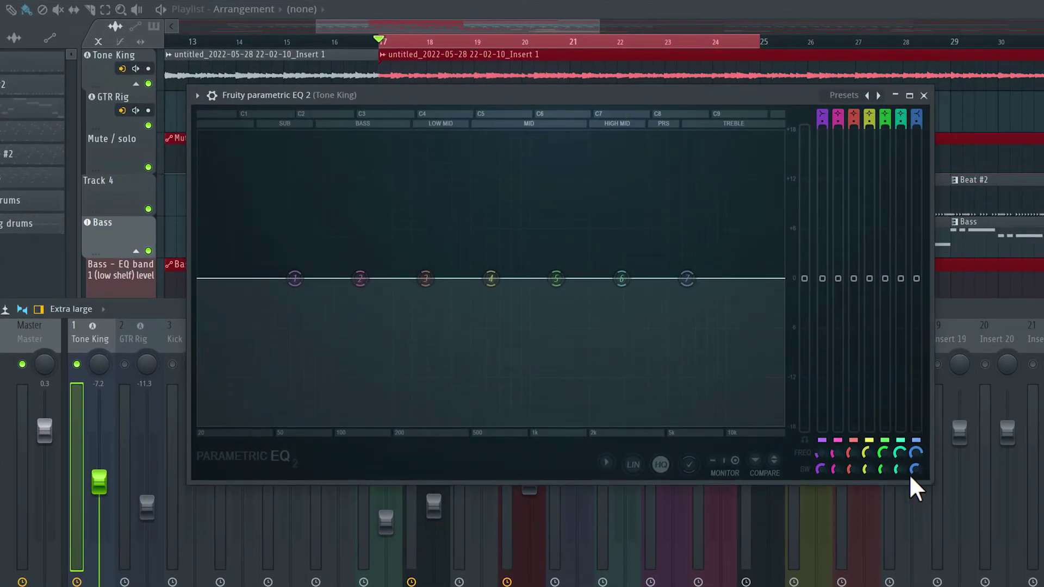
Play the loop while cutting the Tone King EQ's band 1 to about -9 dB and boosting band 7 to about +5 dB
key("space")
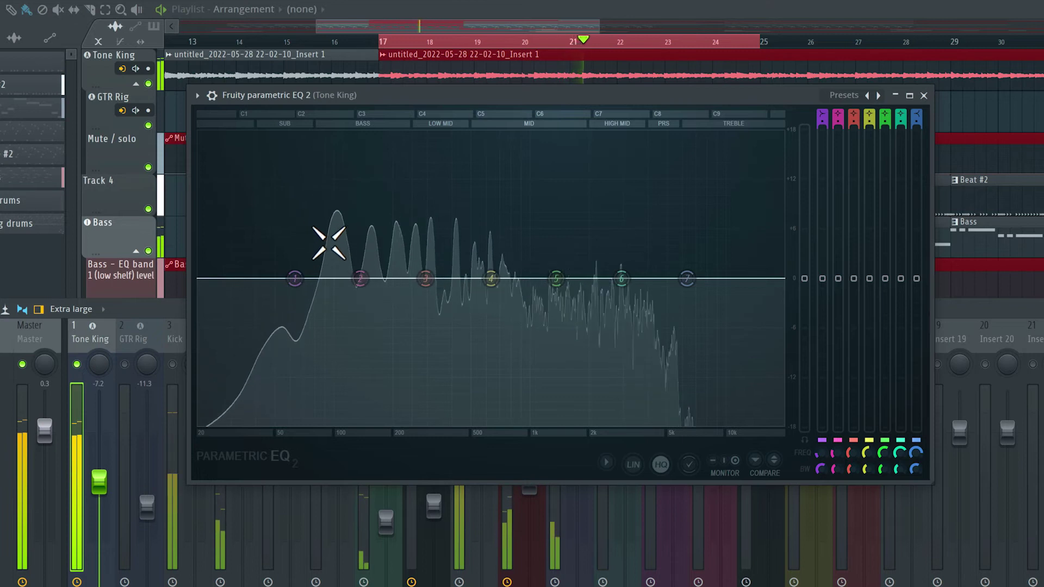
left_click_drag(295, 279, 327, 354)
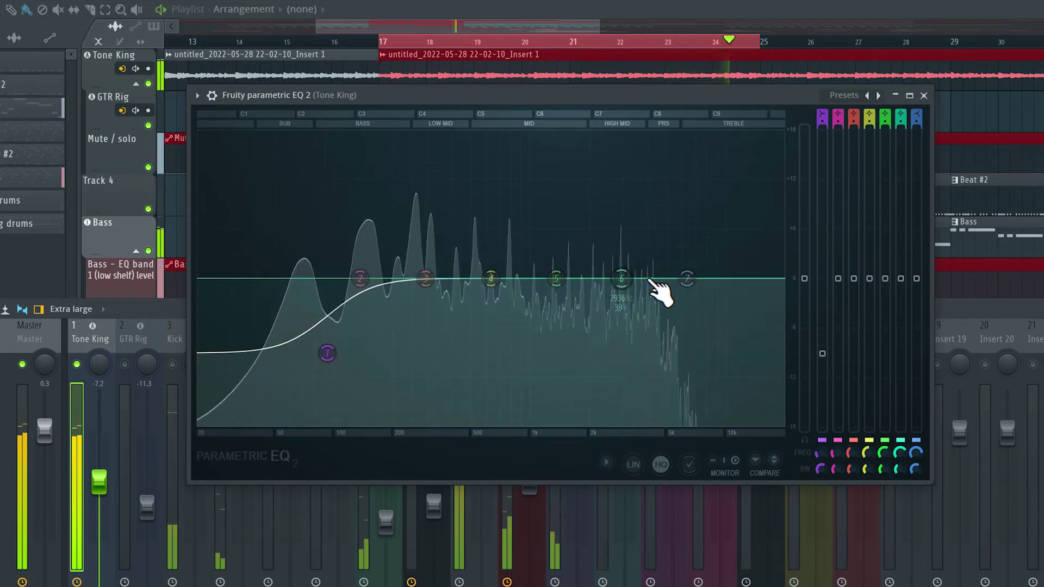
left_click_drag(687, 279, 655, 233)
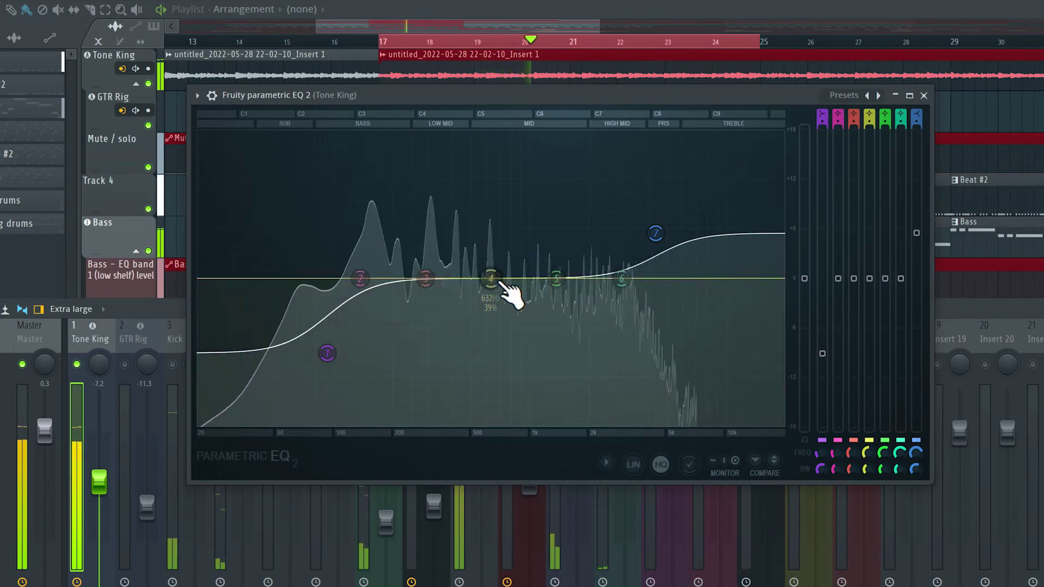
Cut band 4 of the Tone King EQ to about -4.5 dB near 400 Hz and close the equalizer
left_click_drag(465, 288, 466, 315)
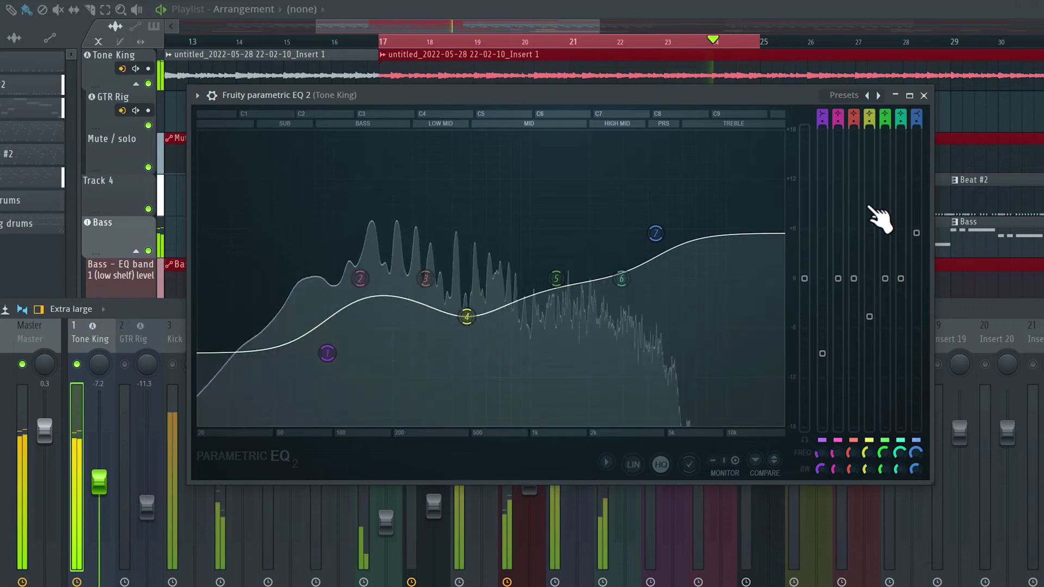
mouse_move(870, 317)
left_mouse_down()
mouse_move(869, 304)
mouse_move(870, 321)
left_mouse_up()
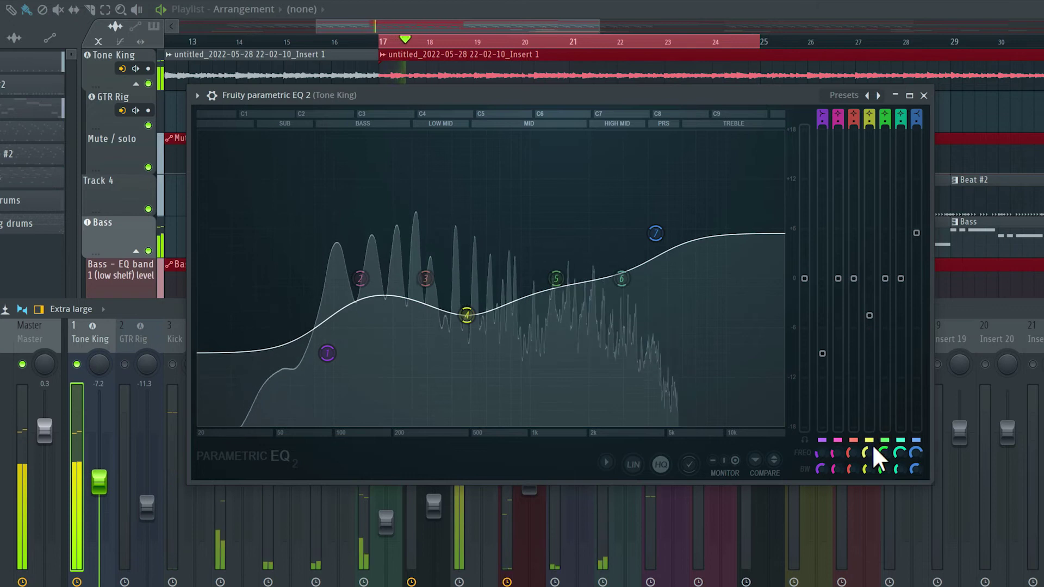
left_click_drag(865, 453, 864, 478)
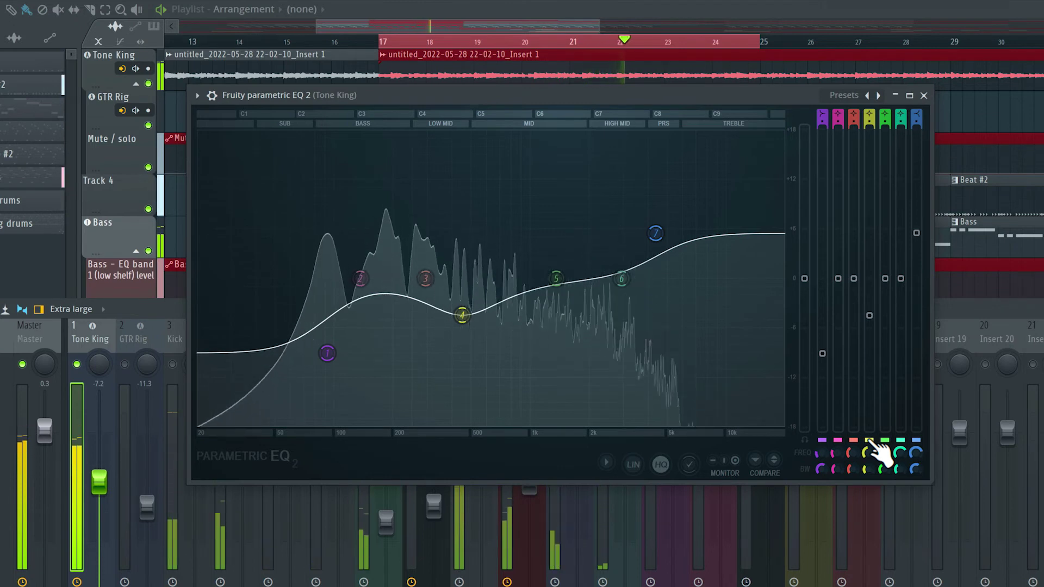
left_click(923, 95)
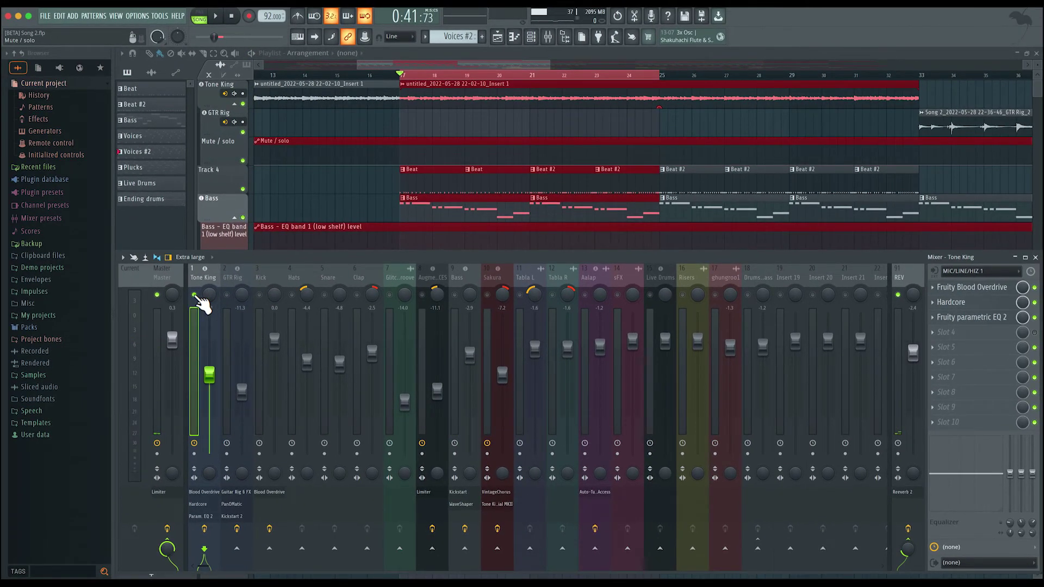
Unsolo the Tone King track and listen to the looped section with the full mix
left_click(195, 295, "ctrl")
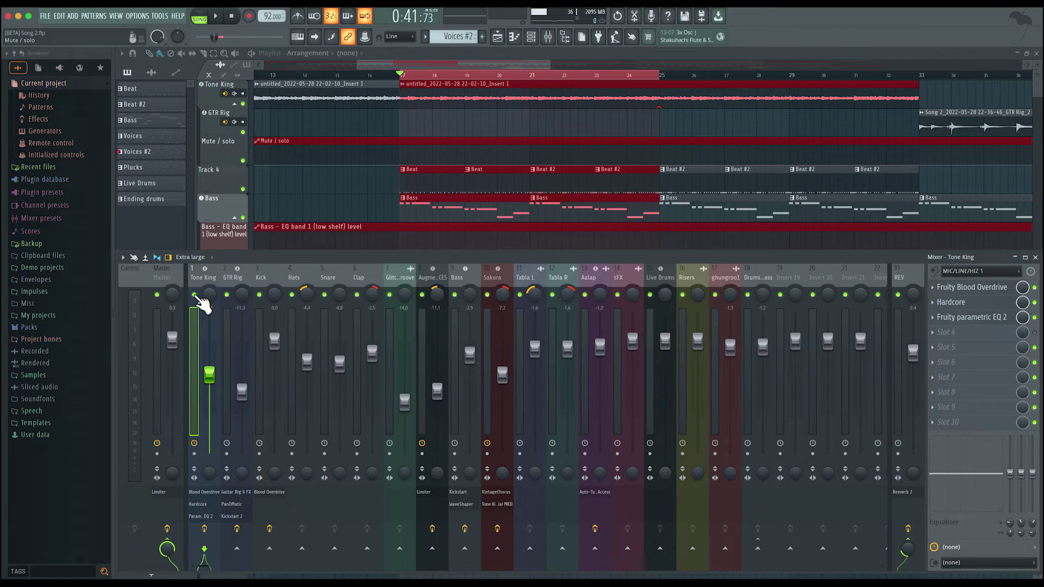
key("space")
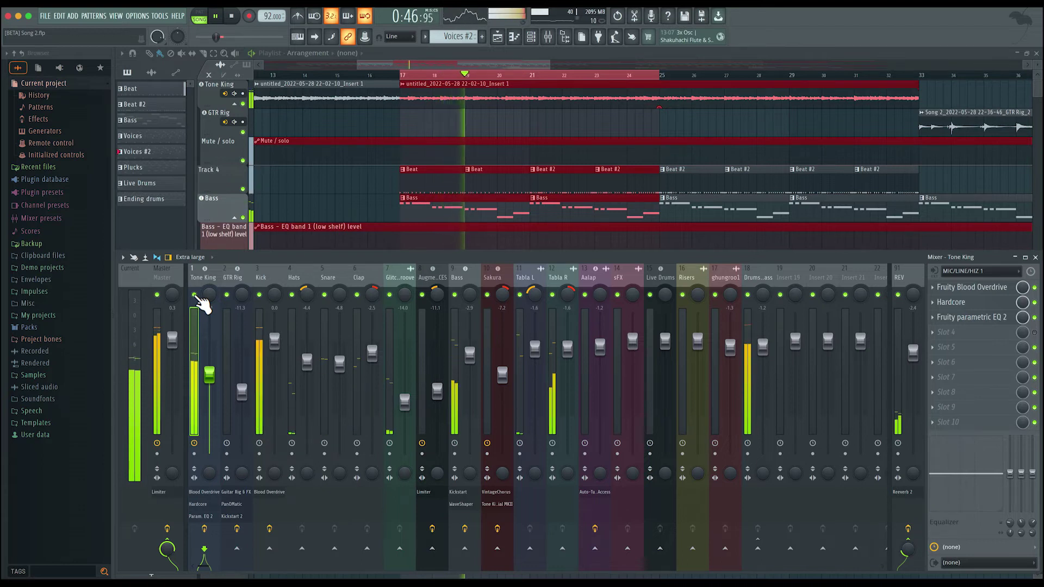
key("space")
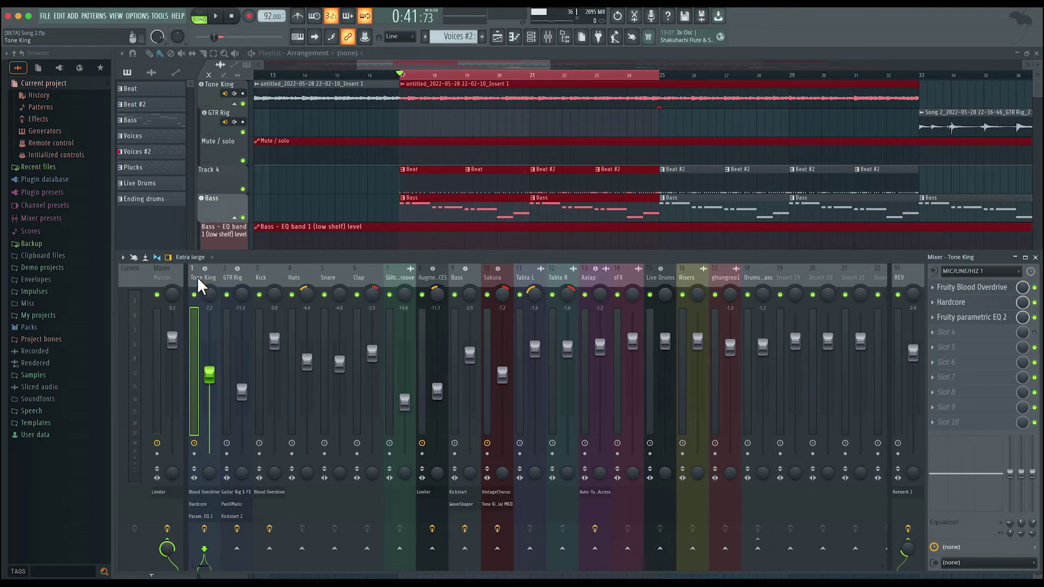
Add Fruity Parametric EQ 2 to the Kick track's second effect slot and play the loop with the Kick soloed
left_click(266, 273)
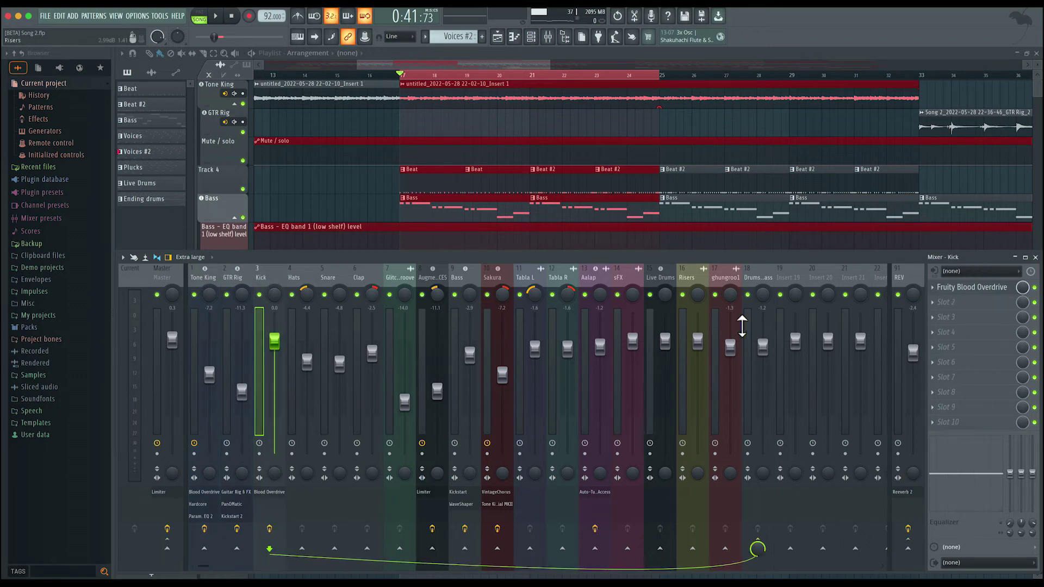
left_click(943, 305)
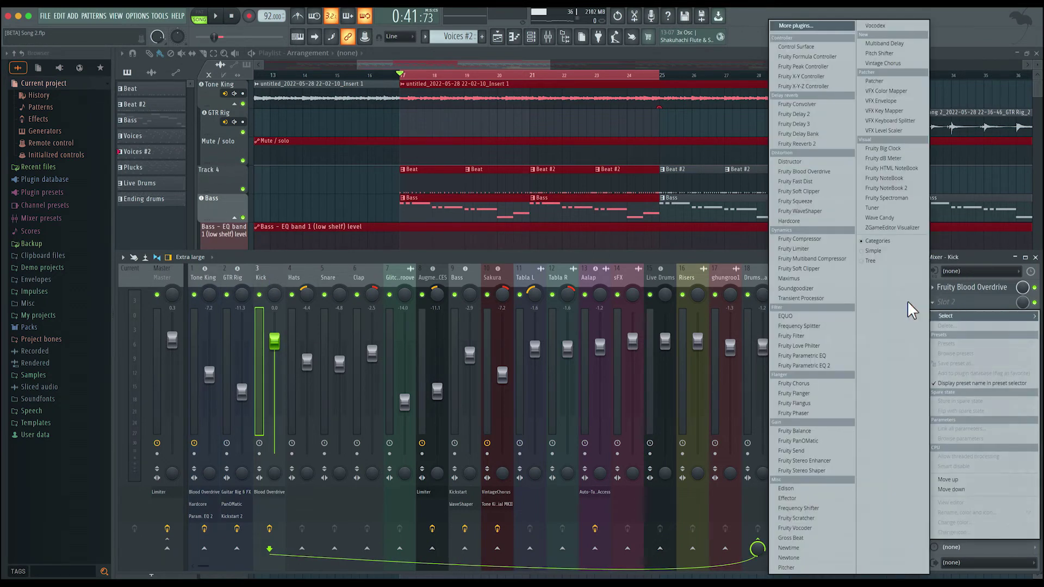
left_click(816, 363)
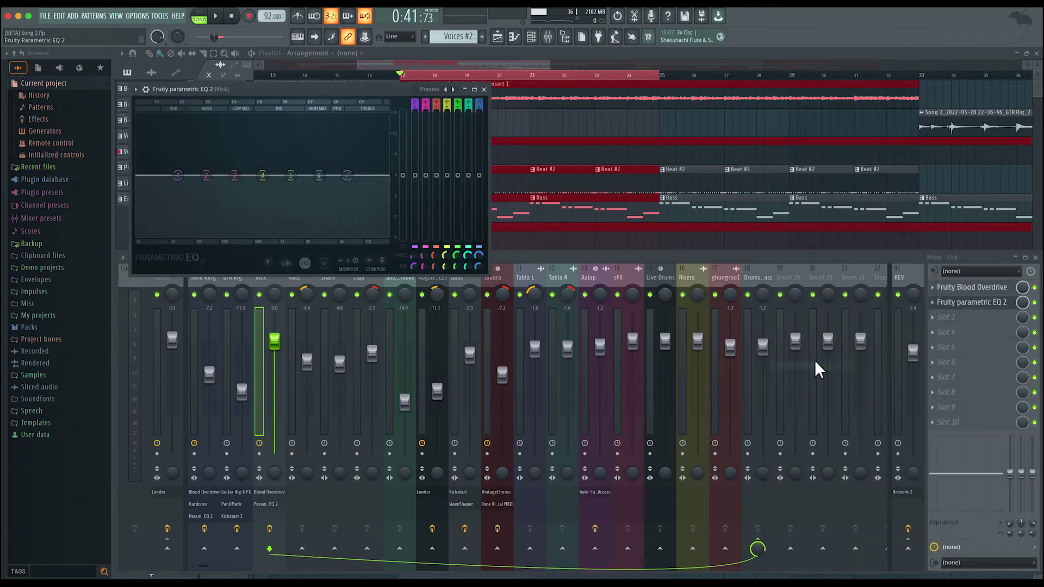
right_click(260, 296)
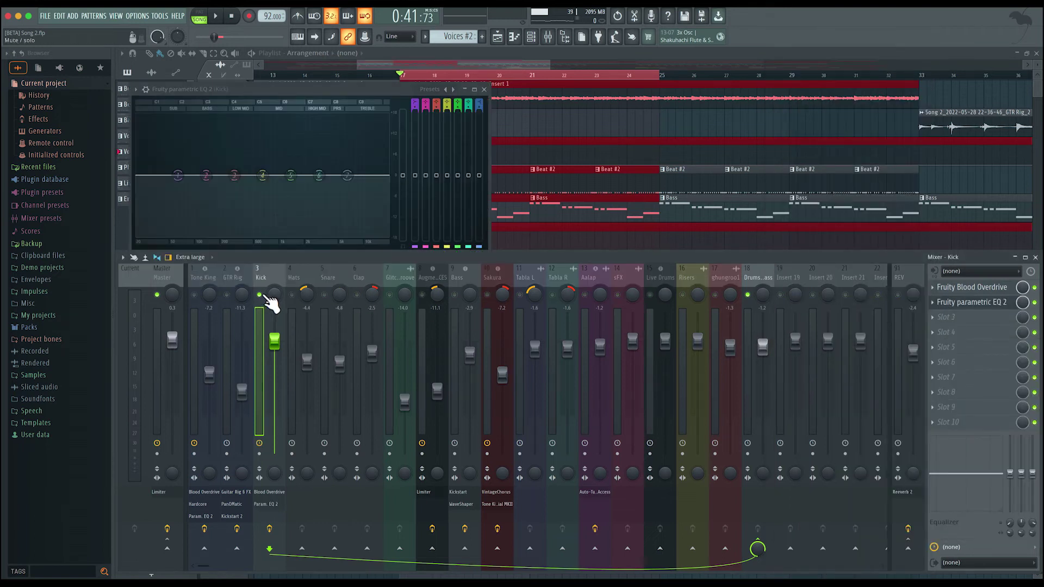
left_click(287, 89)
key("space")
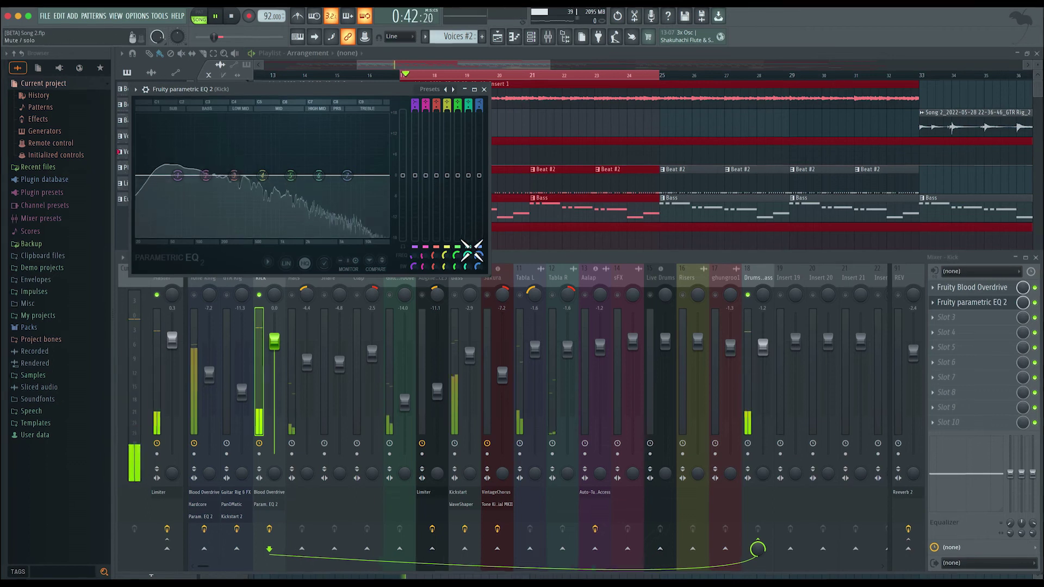
left_click_drag(269, 89, 469, 111)
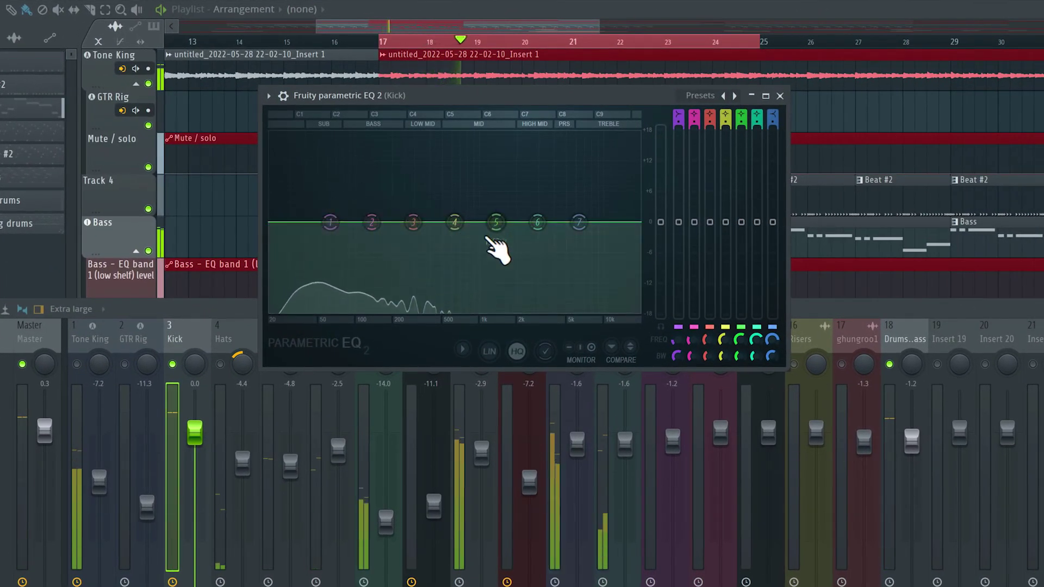
Shape the Kick EQ with band 4 at about -8 dB near 341 Hz, band 2 at about +7 dB and band 7 at about +10 dB
left_click_drag(455, 222, 421, 264)
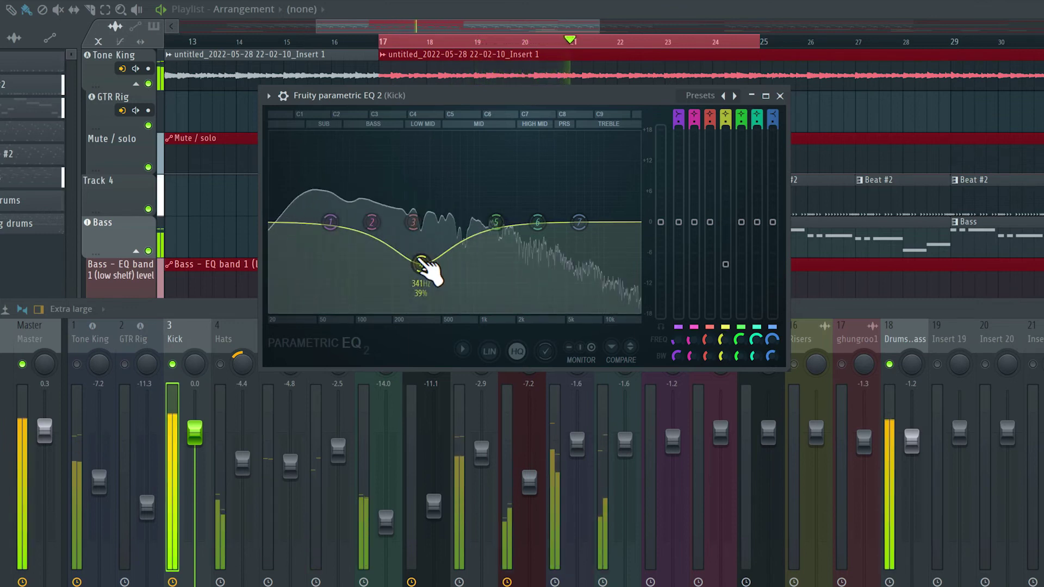
left_click_drag(372, 222, 326, 182)
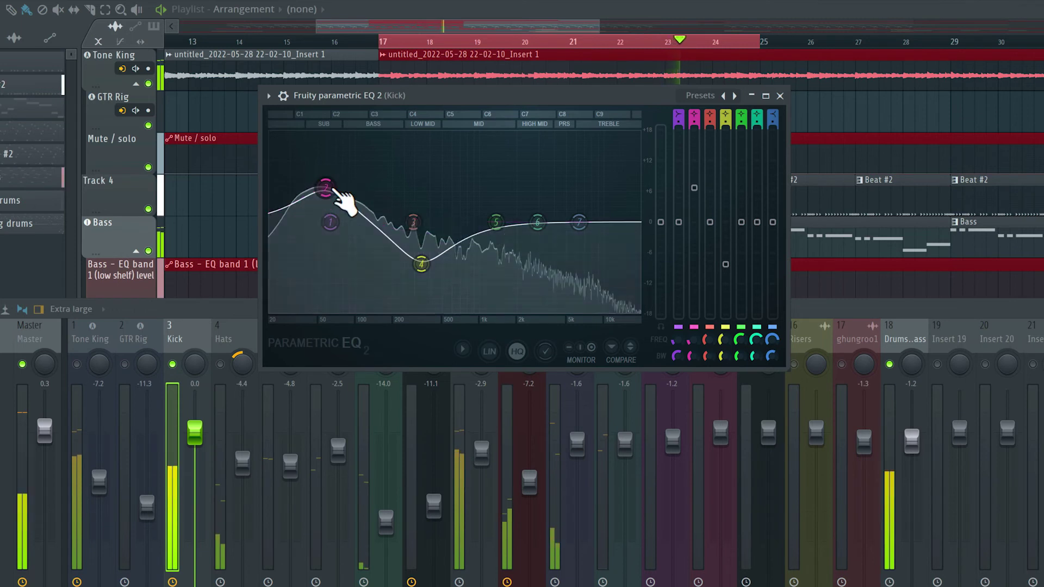
left_click_drag(579, 221, 554, 171)
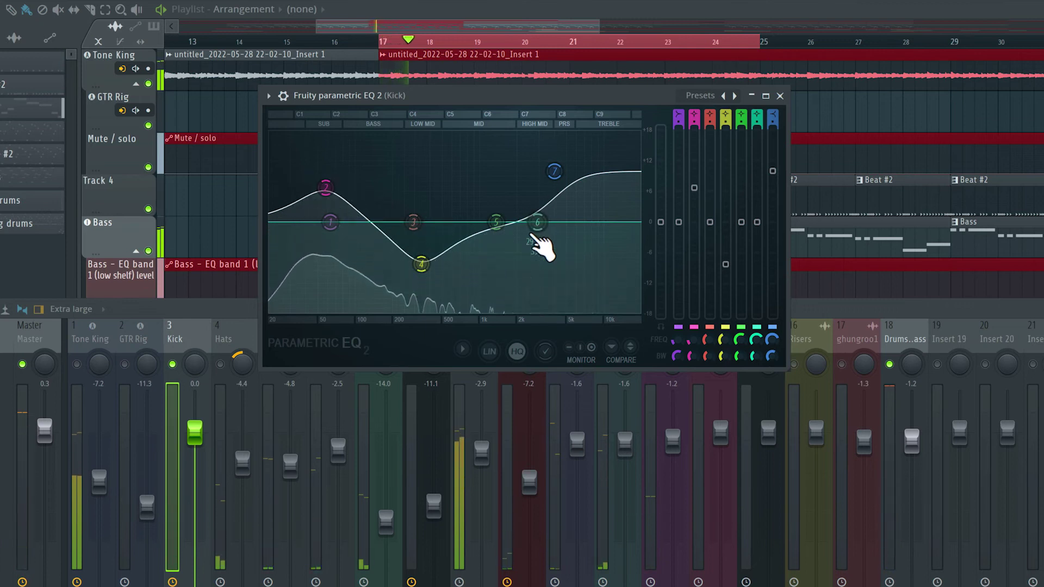
left_click(781, 97)
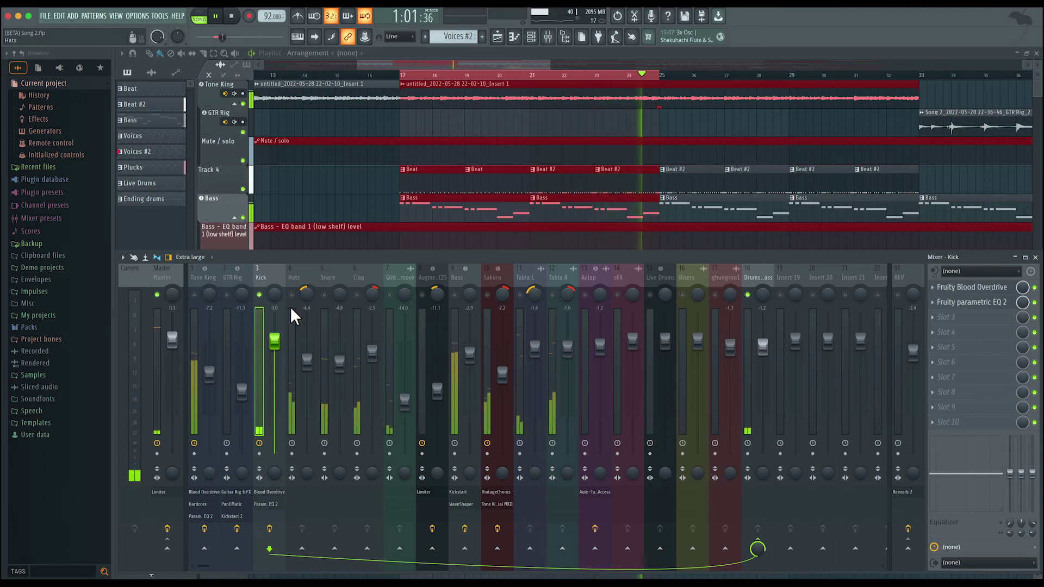
Unsolo the Kick and lower its fader to about -2 dB and the Tone King fader to about -9 dB during playback
right_click(260, 296)
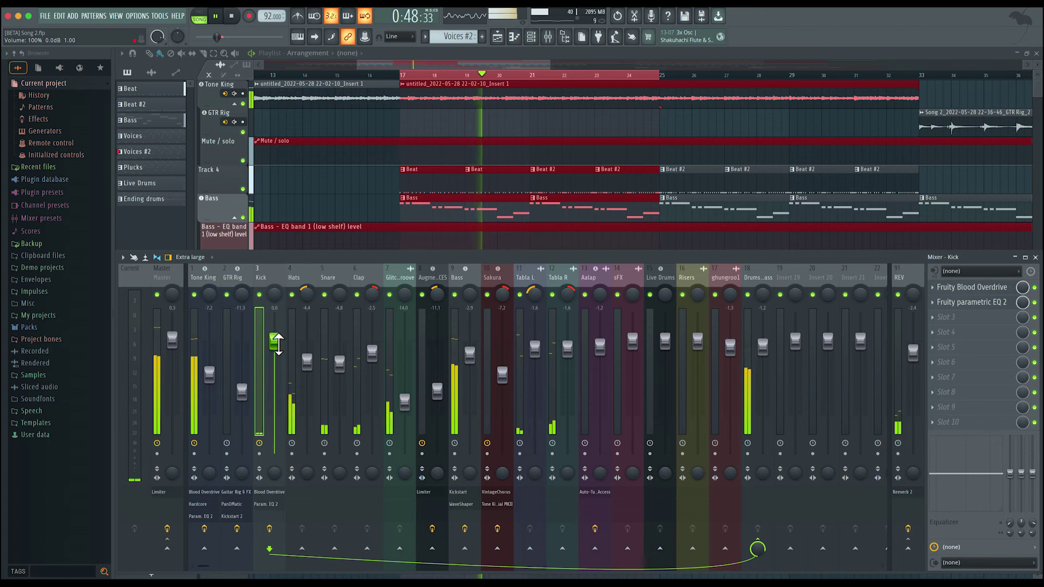
left_click_drag(274, 342, 275, 350)
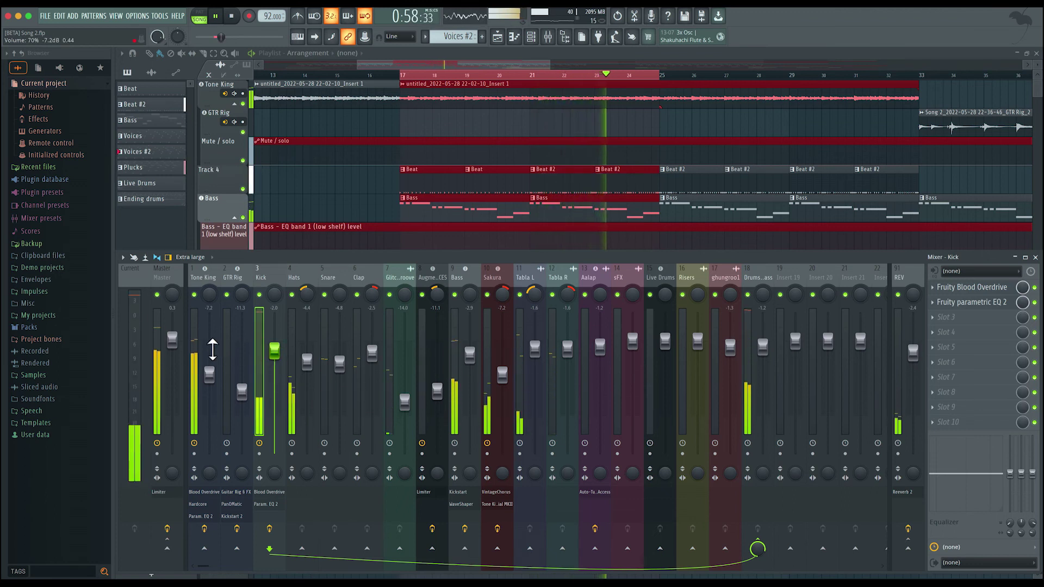
left_click_drag(212, 378, 212, 388)
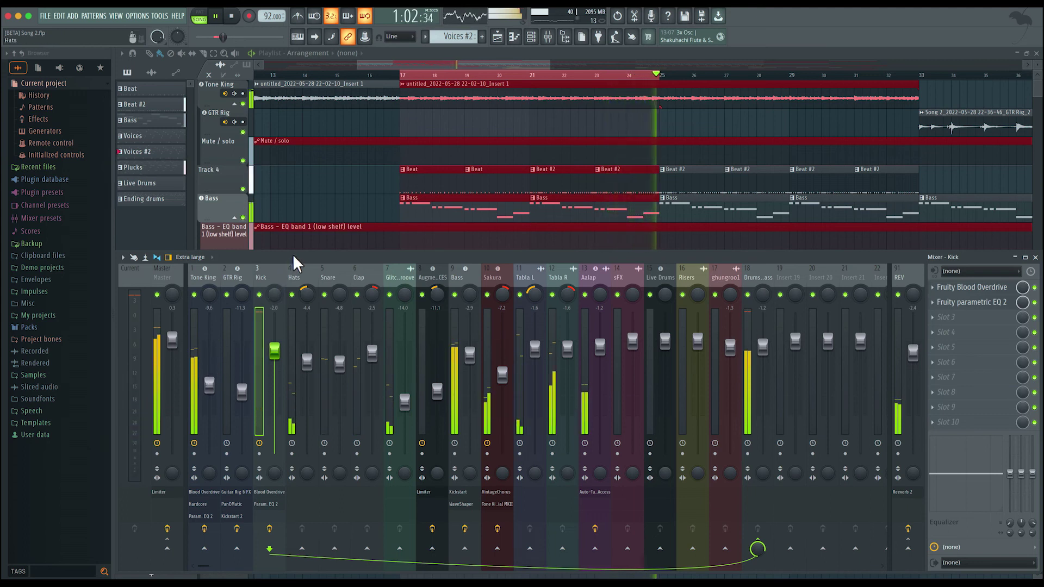
key("space")
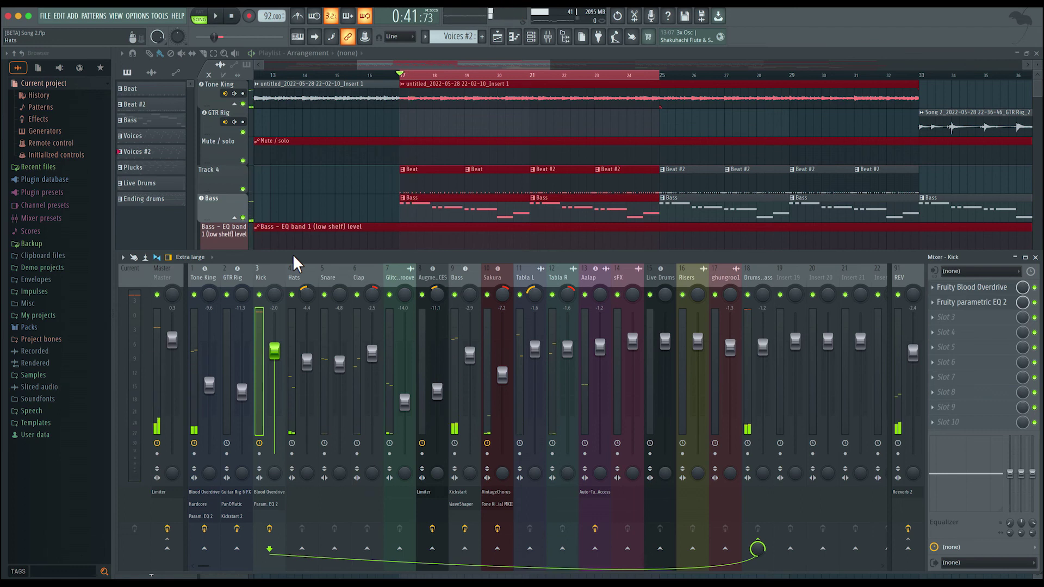